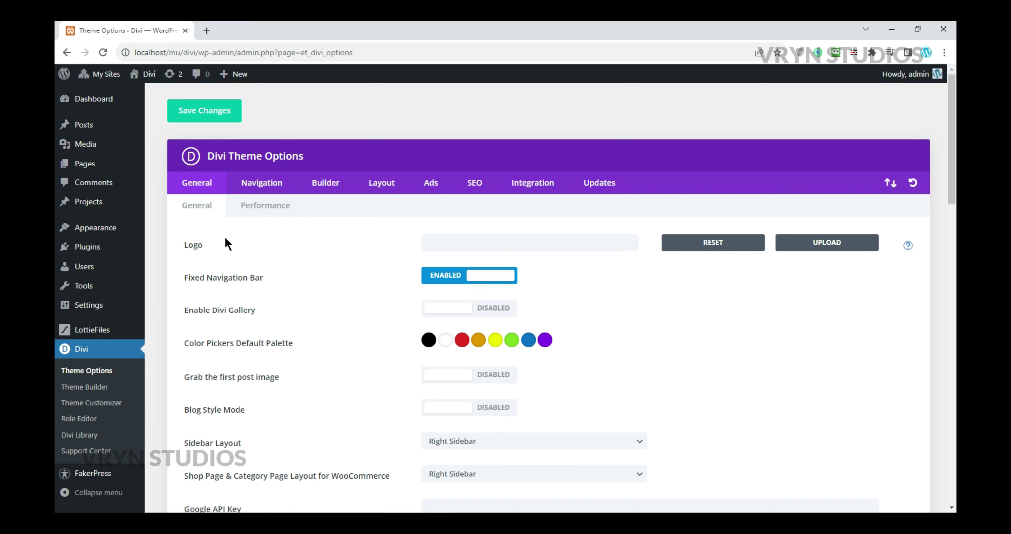
# Preview video-720p.mp4 from the Media Library, then go to the Pages list
pyautogui.click(103, 144)
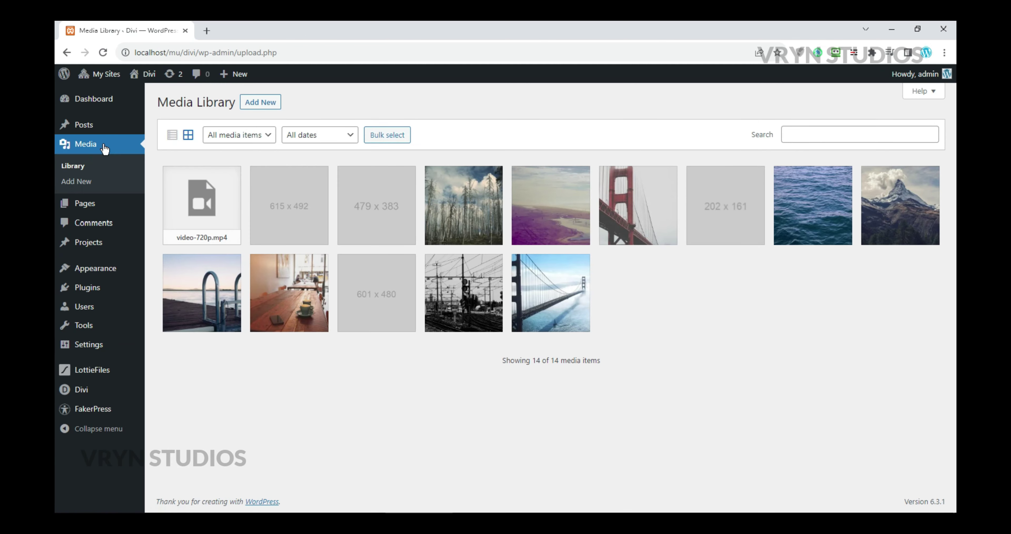
pyautogui.click(208, 214)
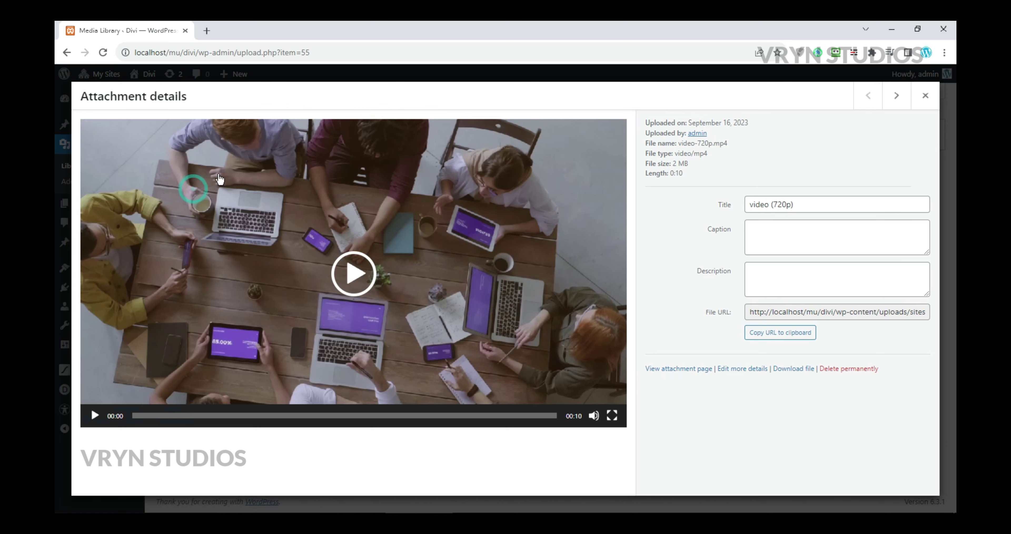
pyautogui.click(354, 275)
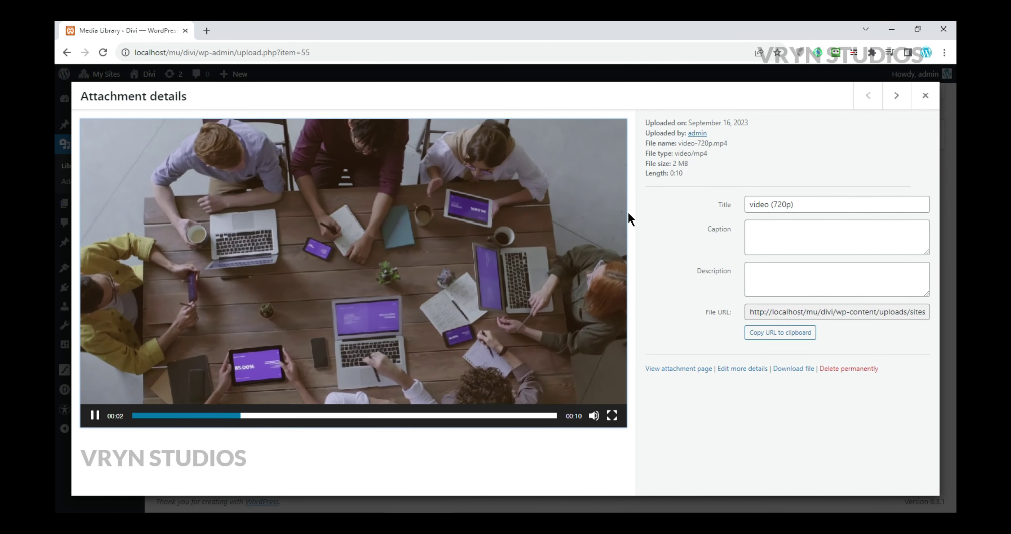
pyautogui.click(925, 95)
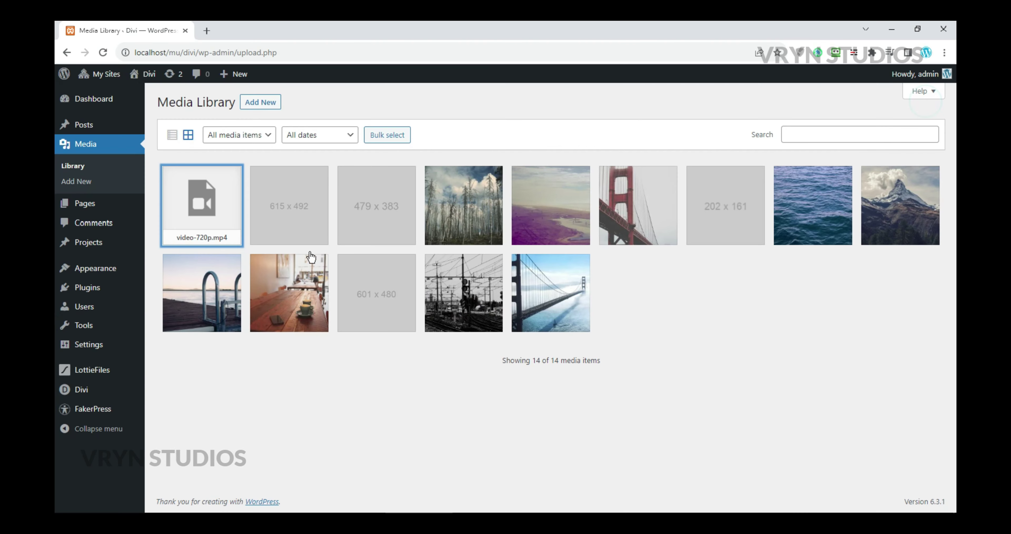
pyautogui.click(94, 203)
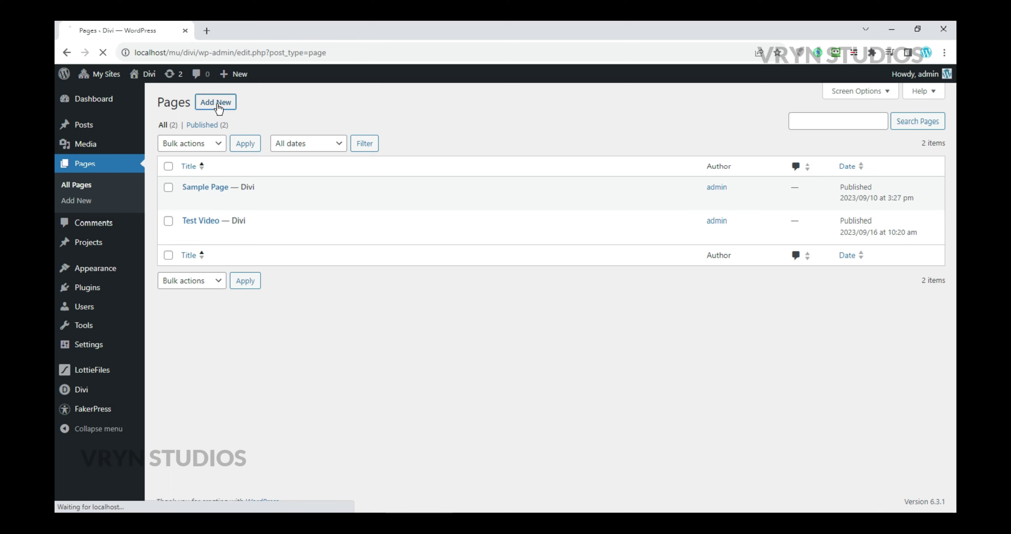
# Publish a new page titled 'It is a video page' and view it live
pyautogui.click(216, 103)
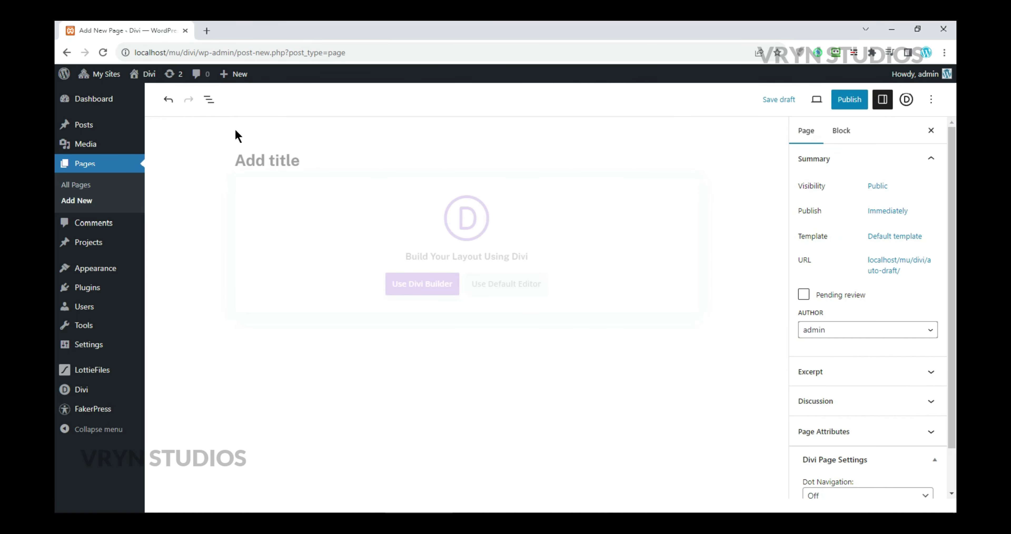
pyautogui.write('It is a video page')
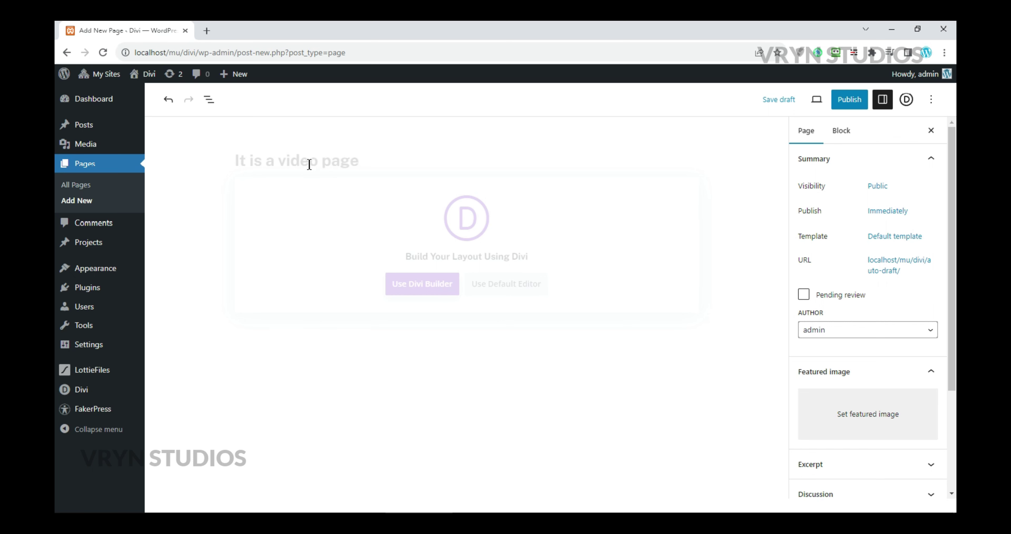
pyautogui.click(847, 99)
pyautogui.click(846, 99)
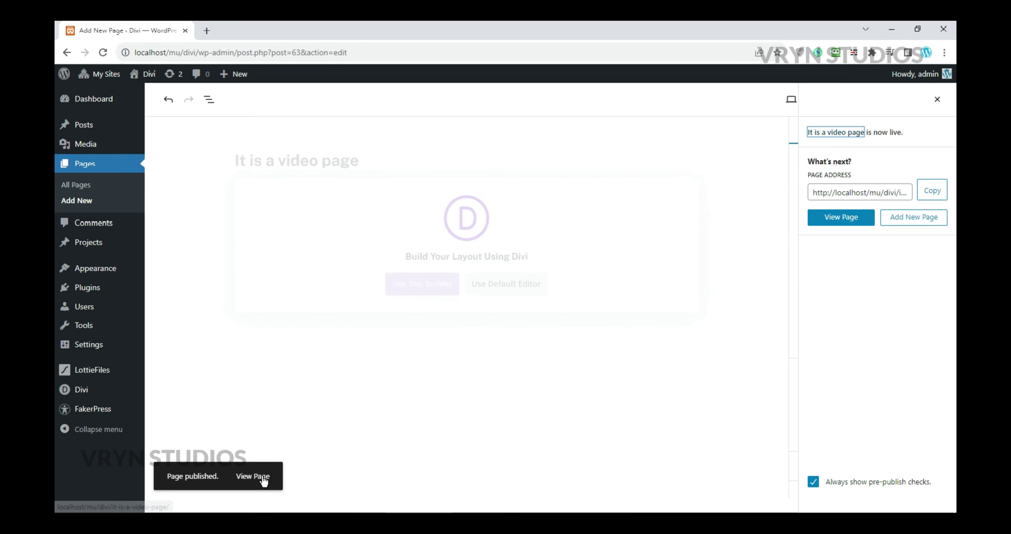
pyautogui.click(261, 476)
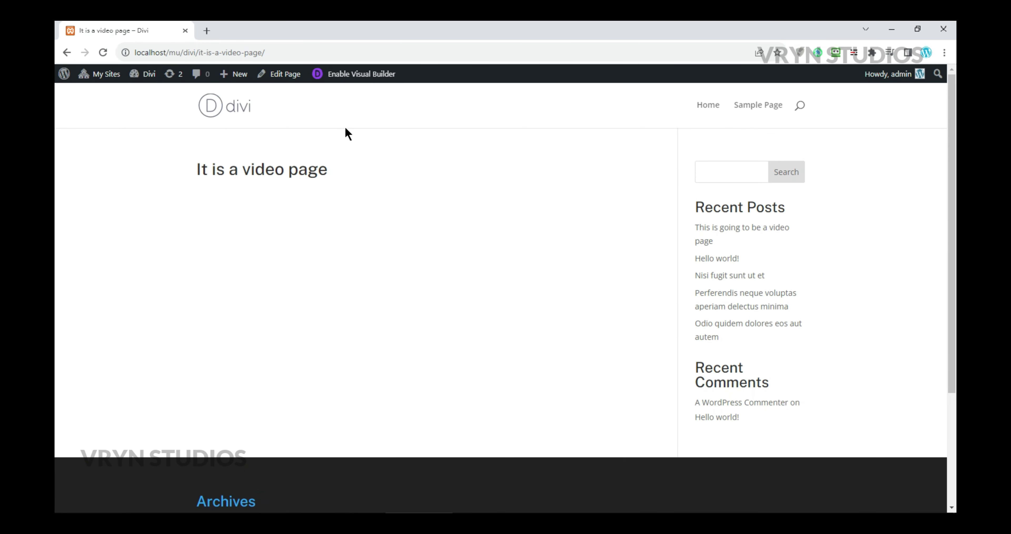
# Enable the Visual Builder and insert a Video module found by searching 'video'
pyautogui.click(355, 74)
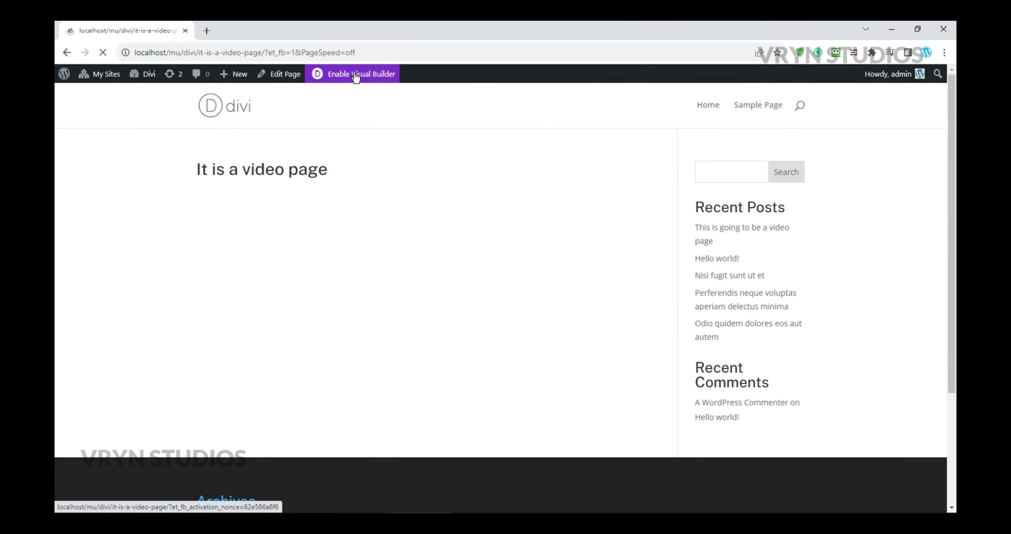
pyautogui.click(505, 187)
pyautogui.click(432, 270)
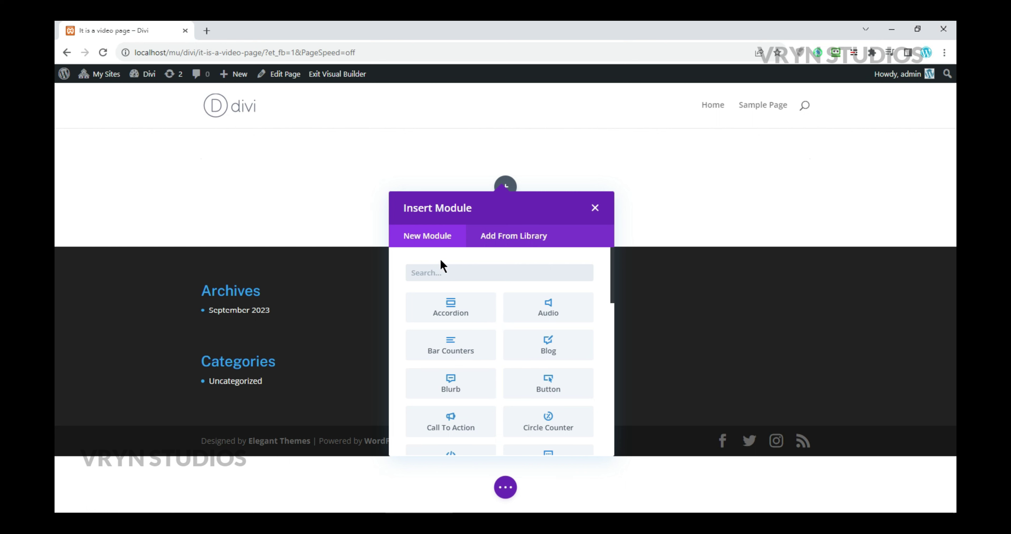
pyautogui.write('video')
pyautogui.click(453, 310)
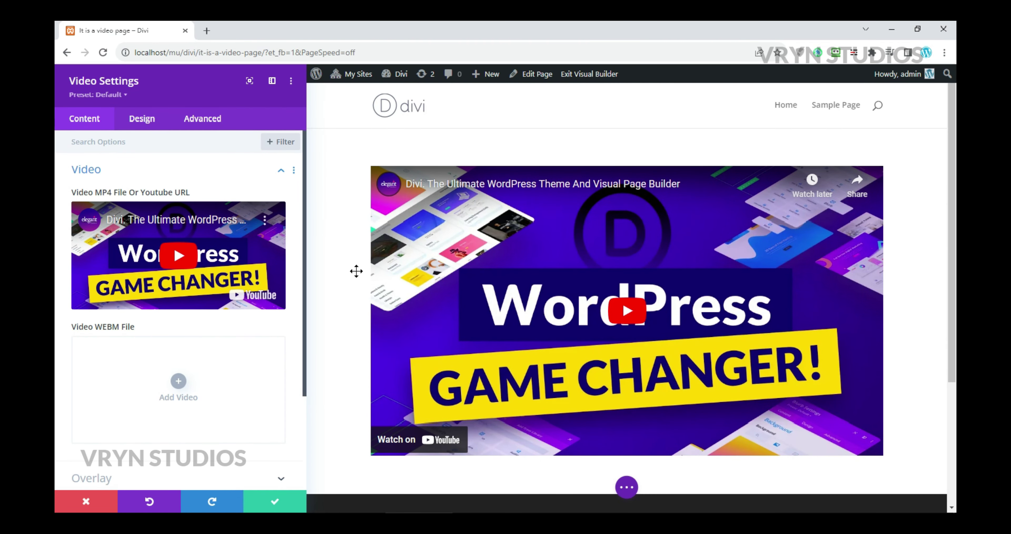
# Replace the default YouTube URL with video-720p.mp4 and save the Video module settings
pyautogui.moveTo(251, 230)
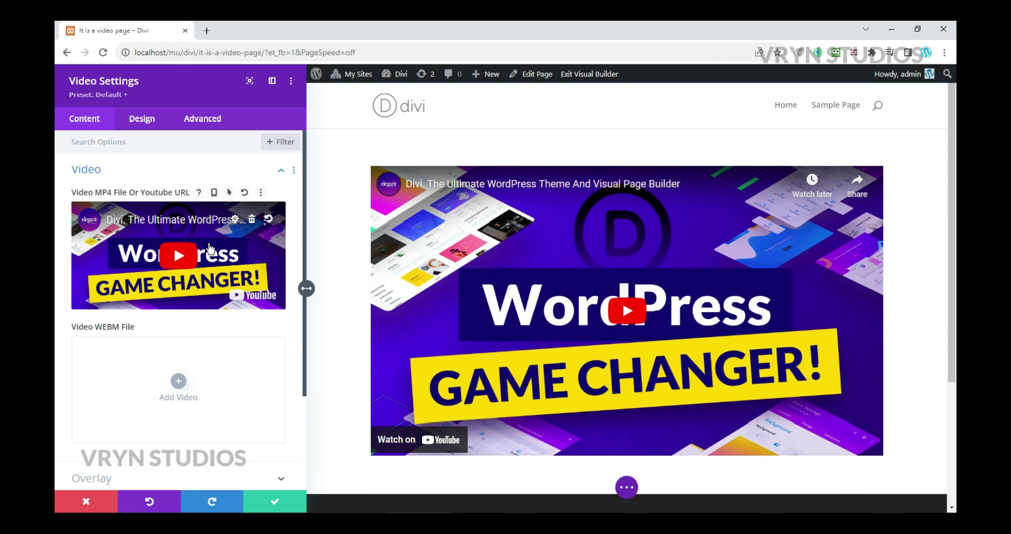
pyautogui.click(252, 219)
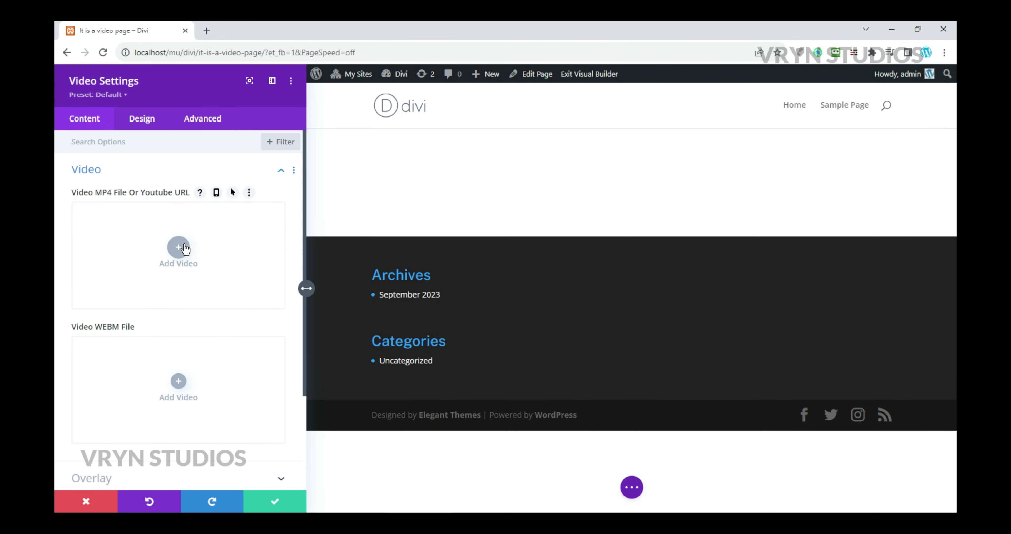
pyautogui.click(178, 248)
pyautogui.click(228, 214)
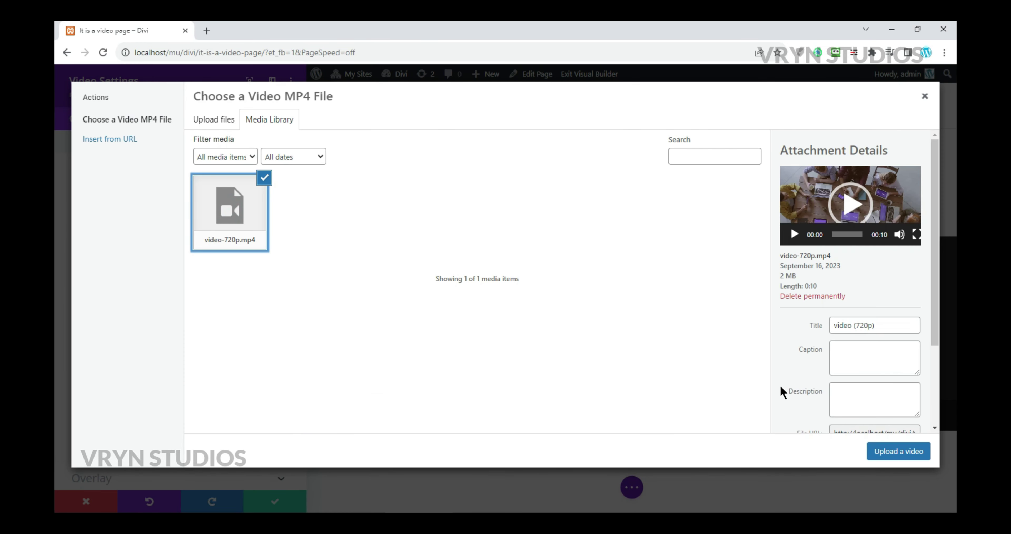
pyautogui.click(897, 452)
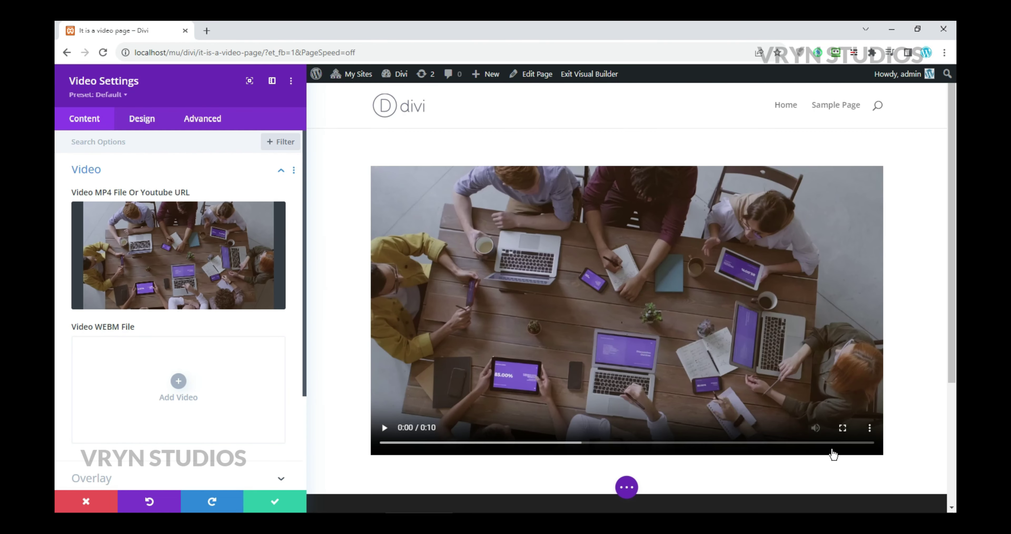
pyautogui.click(281, 501)
# Save and exit the Visual Builder, then reload the page to check the saved video
pyautogui.click(322, 74)
pyautogui.click(558, 355)
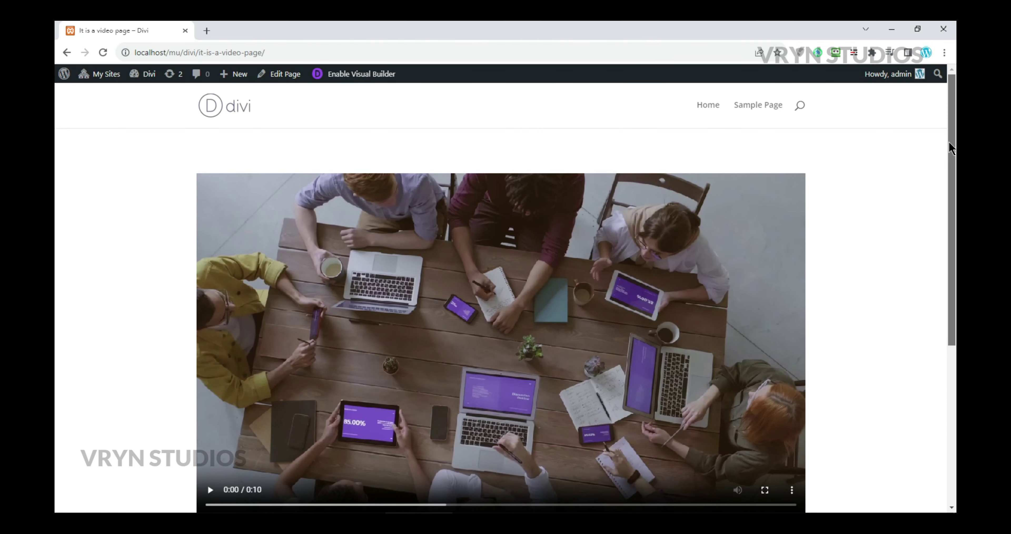
pyautogui.scroll(-2, 946, 153)
pyautogui.rightClick(167, 198)
pyautogui.click(186, 232)
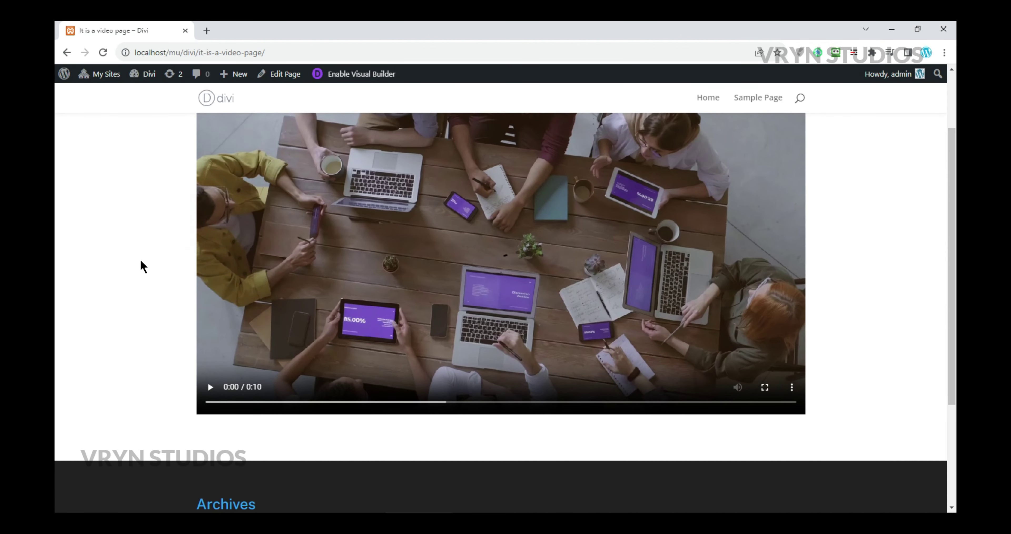
pyautogui.scroll(2, 130, 241)
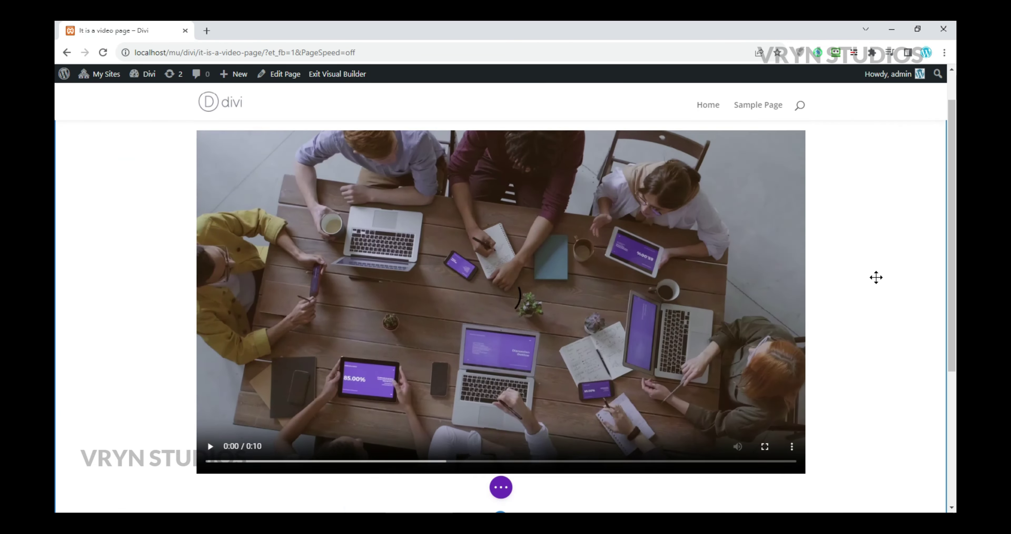
# Add a Code module below the video by searching 'cod'
pyautogui.scroll(-5, 844, 309)
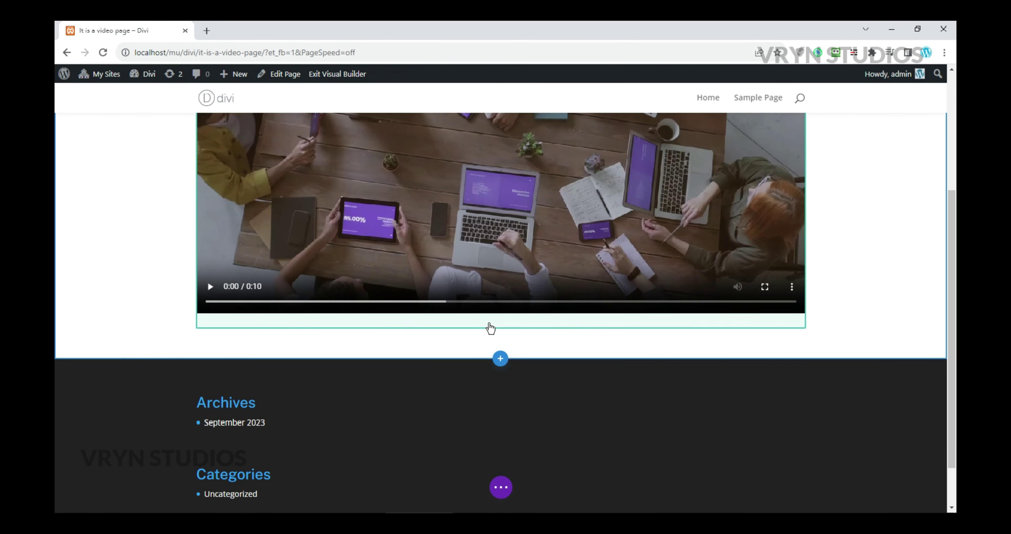
pyautogui.scroll(5, 491, 276)
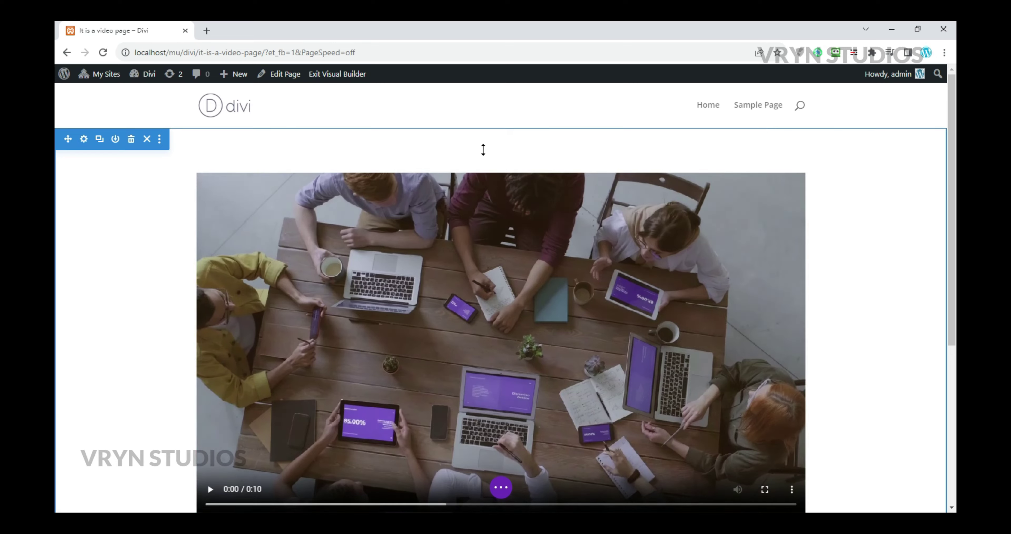
pyautogui.scroll(-3, 506, 338)
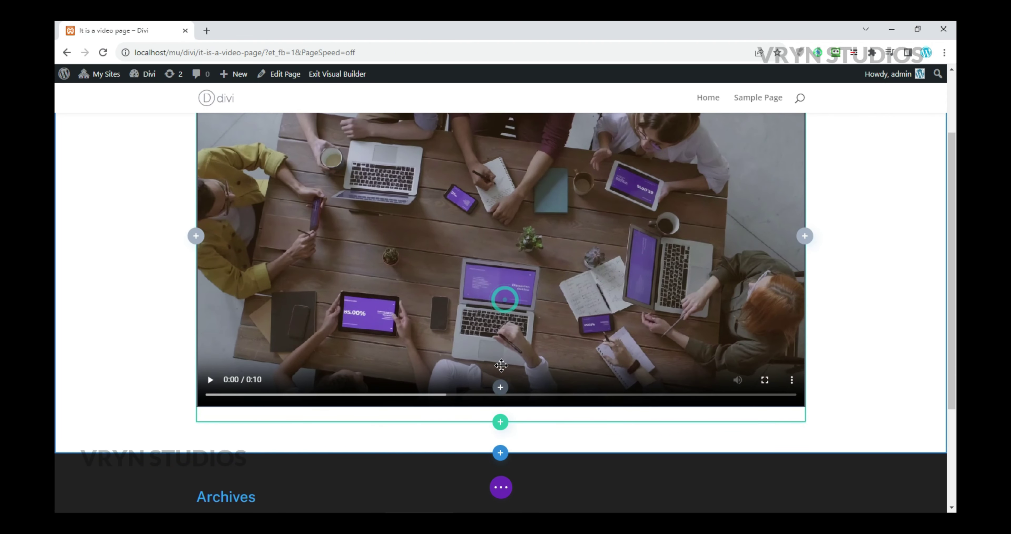
pyautogui.click(501, 388)
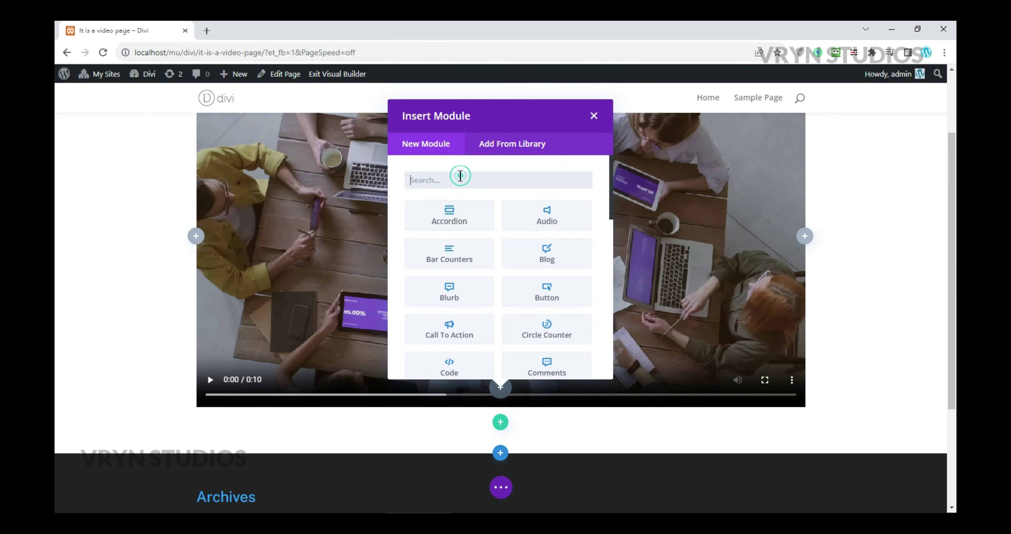
pyautogui.write('code')
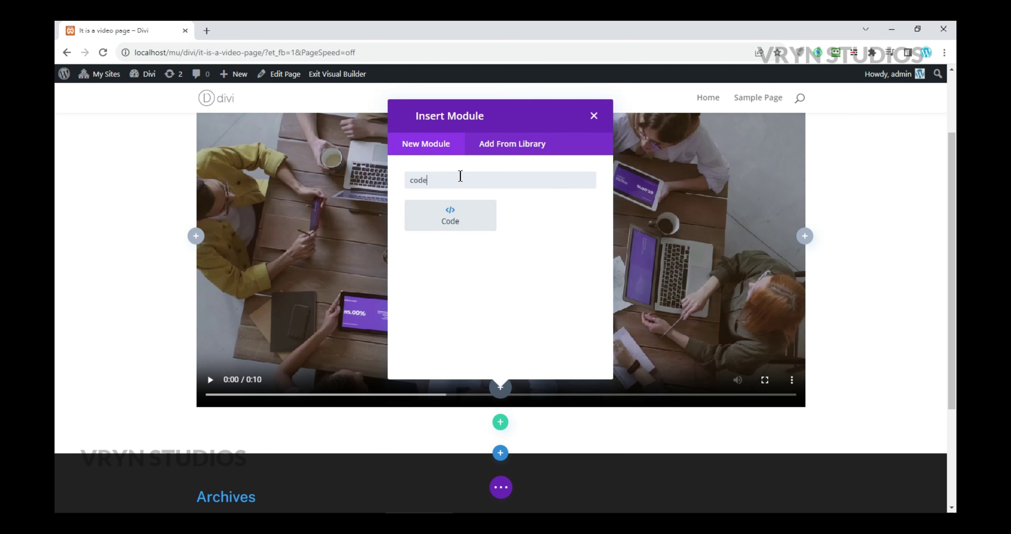
pyautogui.click(452, 215)
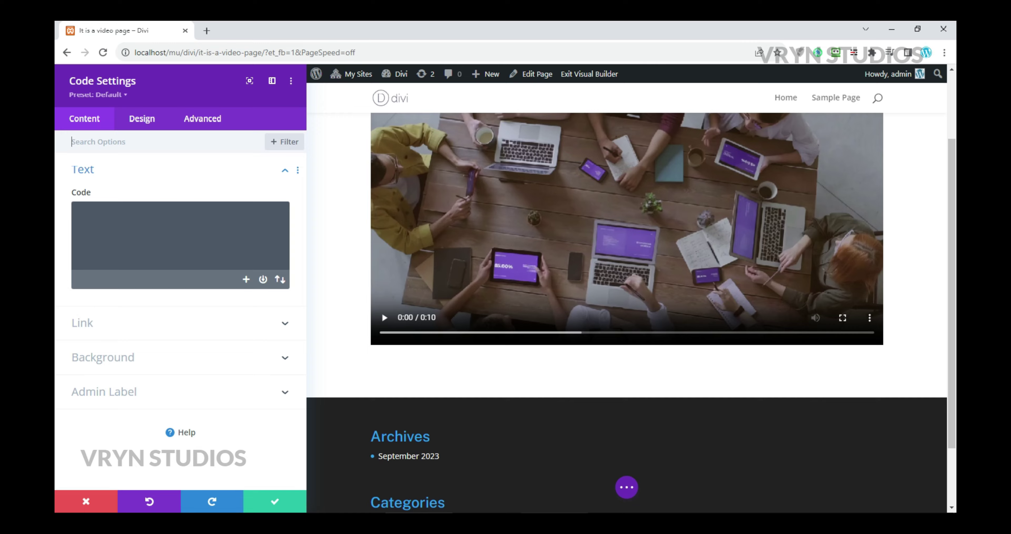
# Copy the whole autoplay script from Notepad++ and ready the empty code box for pasting
pyautogui.click(554, 477)
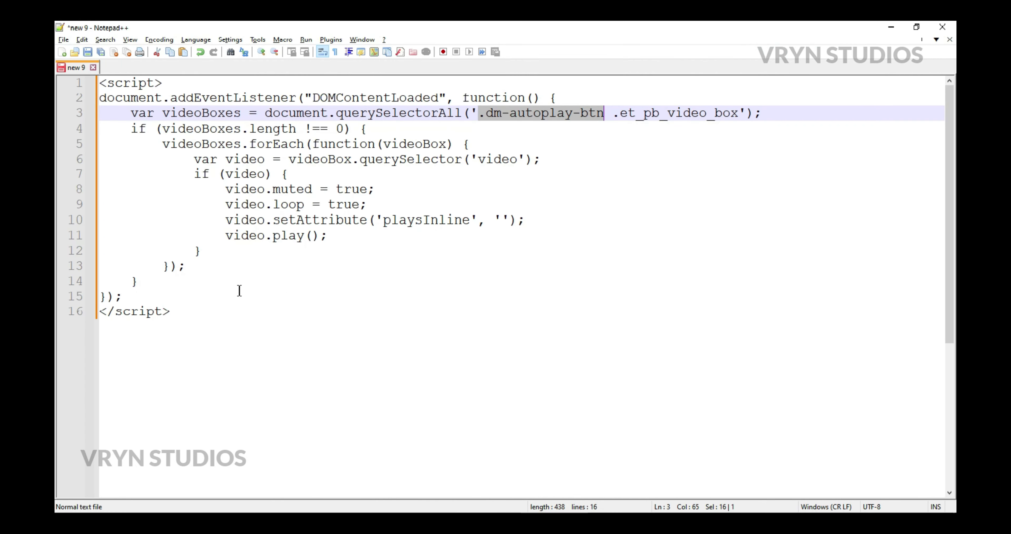
pyautogui.click(256, 251)
pyautogui.hotkey('ctrl', 'a')
pyautogui.rightClick(259, 251)
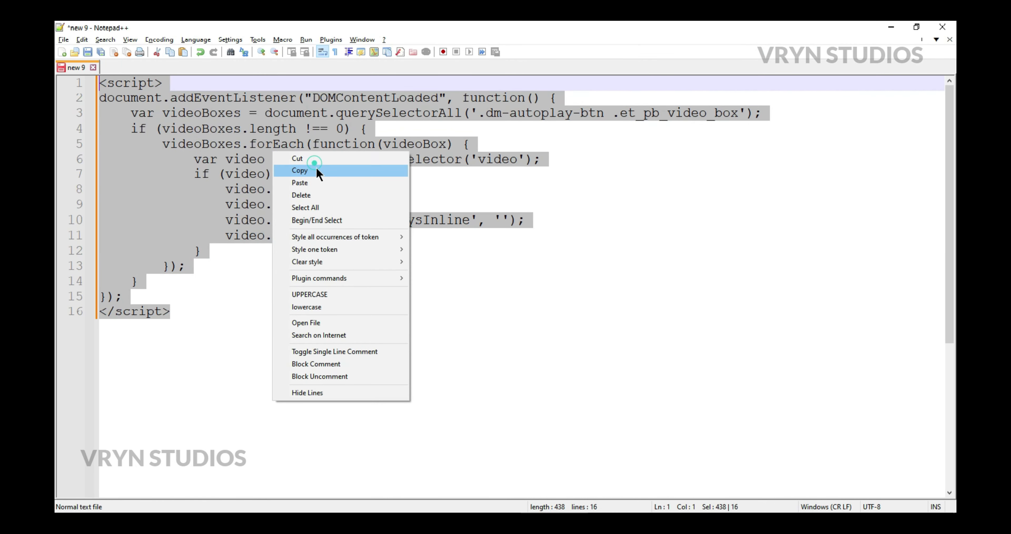
pyautogui.click(316, 171)
pyautogui.hotkey('alt', 'Tab')
pyautogui.click(185, 214)
pyautogui.rightClick(192, 217)
# Paste the script into the Code module and save its settings
pyautogui.click(229, 304)
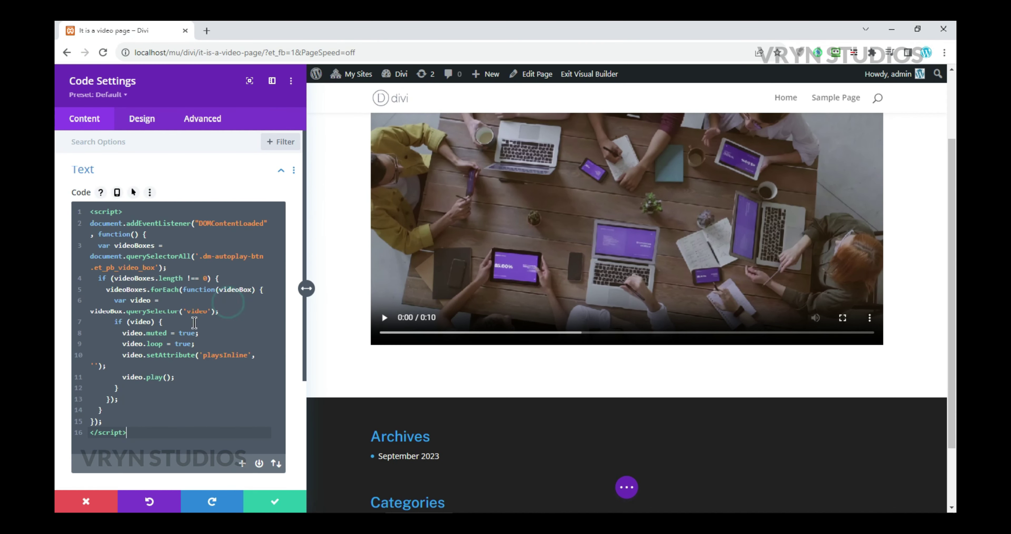
pyautogui.scroll(-4, 282, 412)
pyautogui.click(275, 503)
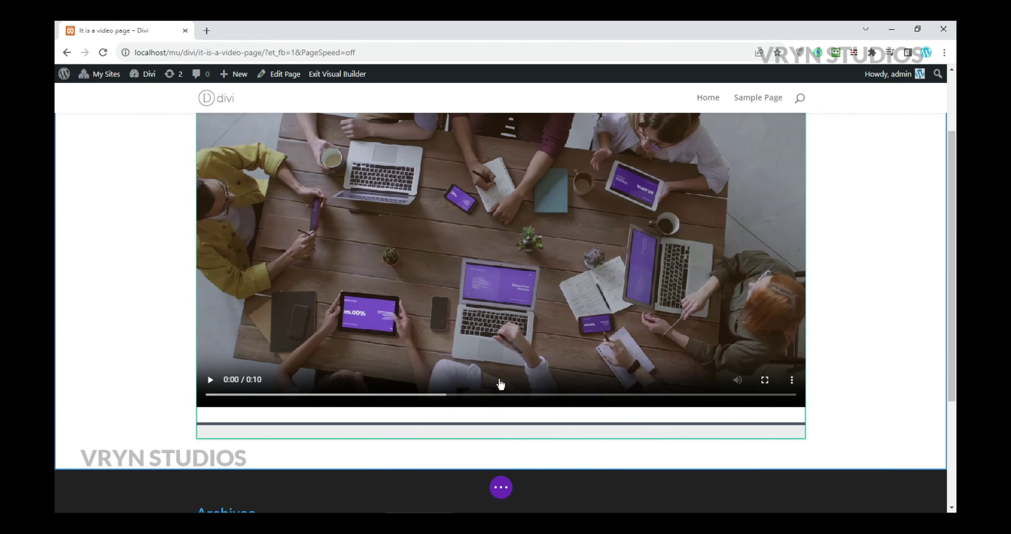
pyautogui.scroll(3, 474, 306)
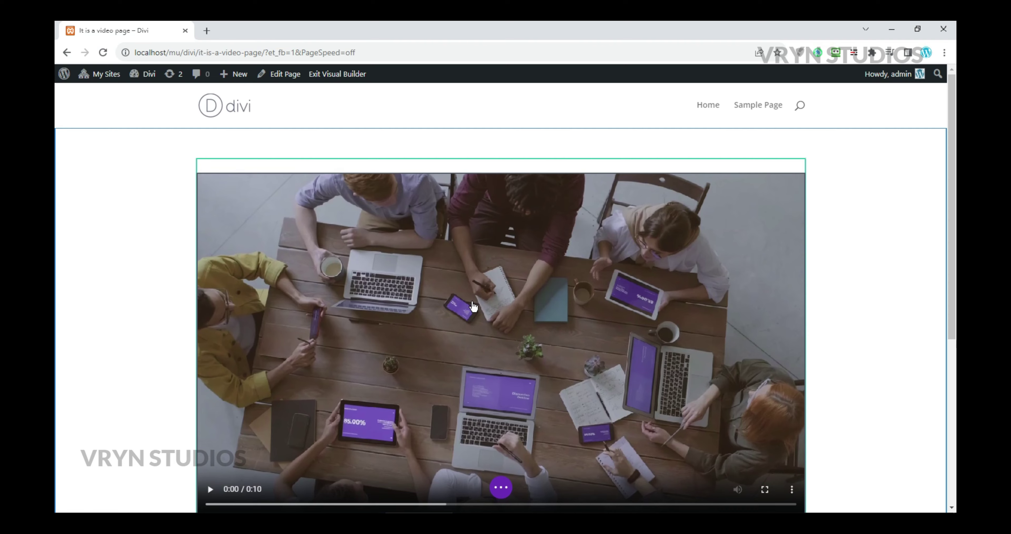
# Select the class name dm-autoplay-btn on line 3 in Notepad++
pyautogui.hotkey('alt', 'Tab')
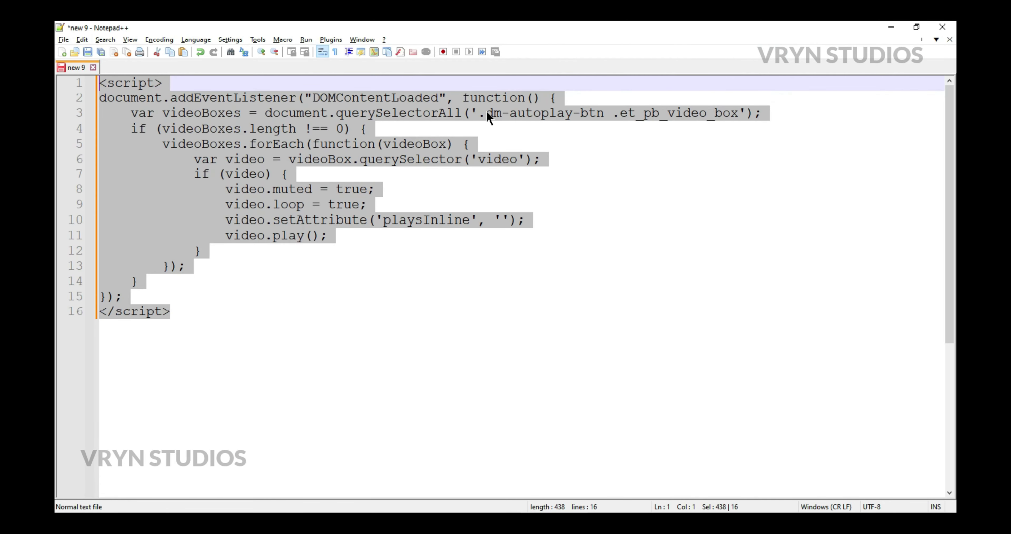
pyautogui.click(485, 113)
pyautogui.moveTo(487, 114); pyautogui.dragTo(605, 114)
pyautogui.hotkey('alt', 'Tab')
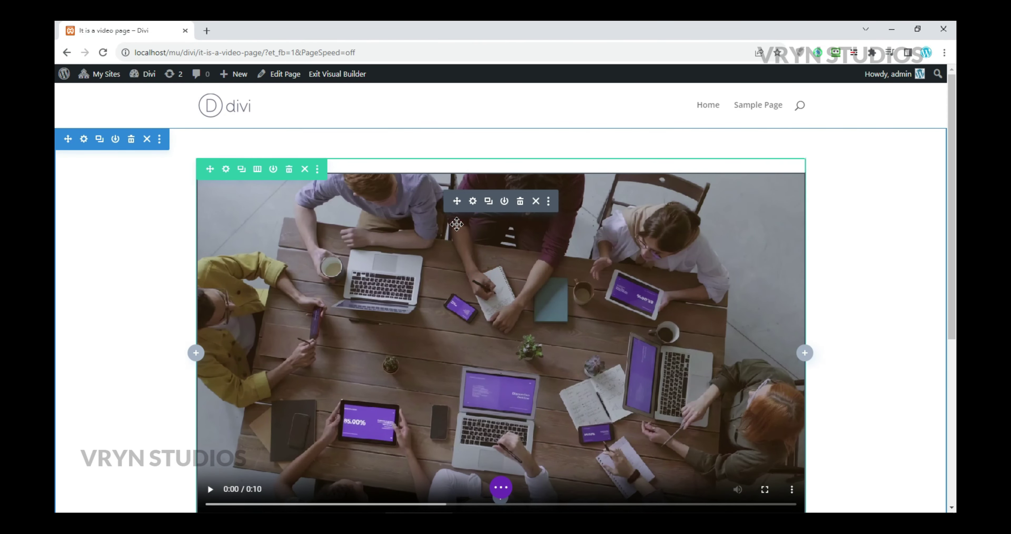
# Set the Video module's CSS class to dm-autoplay-btn, then save and exit the builder
pyautogui.click(473, 201)
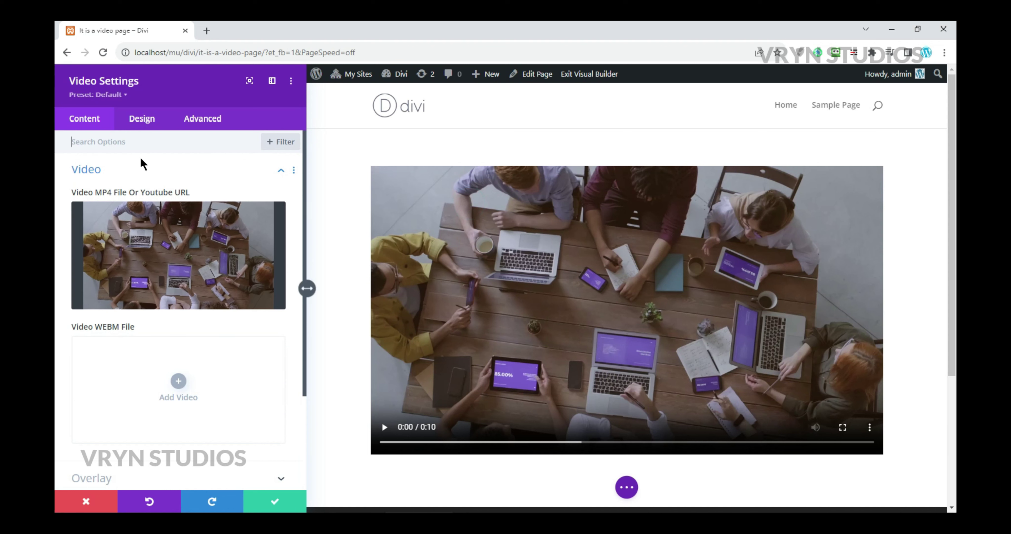
pyautogui.click(198, 119)
pyautogui.click(178, 259)
pyautogui.hotkey('ctrl', 'v')
pyautogui.click(279, 501)
pyautogui.scroll(-5, 436, 283)
pyautogui.scroll(4, 437, 282)
pyautogui.click(343, 73)
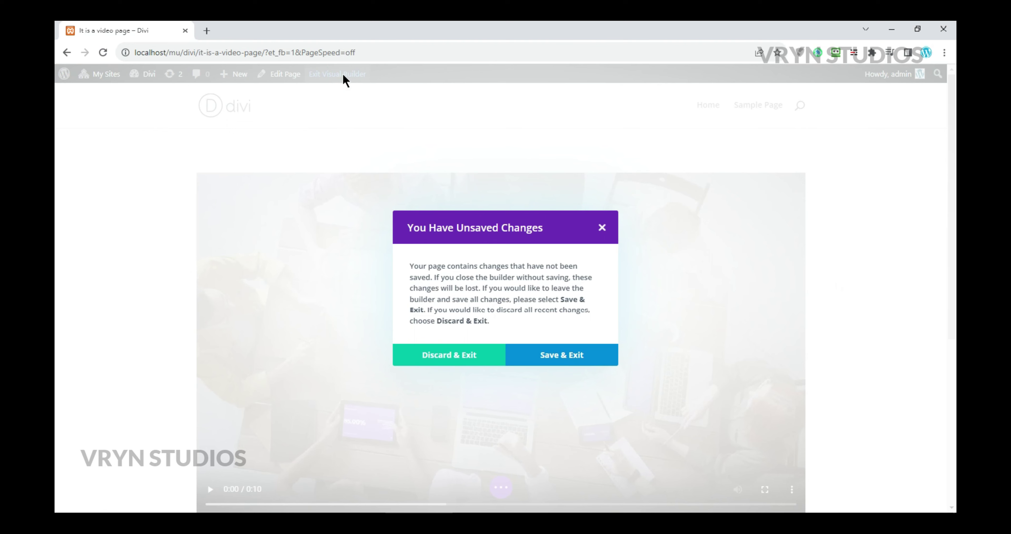
pyautogui.click(559, 355)
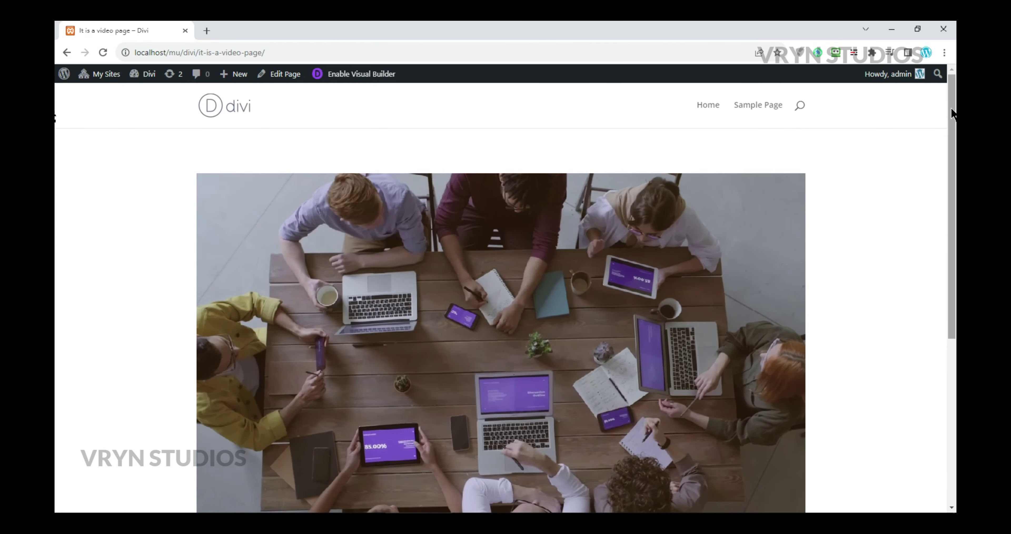
pyautogui.scroll(-2, 952, 118)
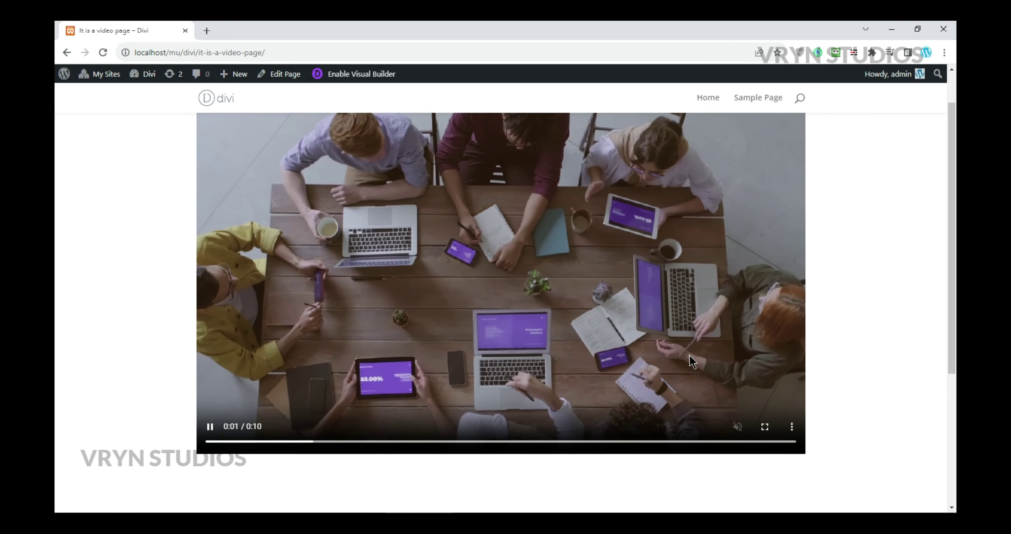
pyautogui.scroll(1, 667, 338)
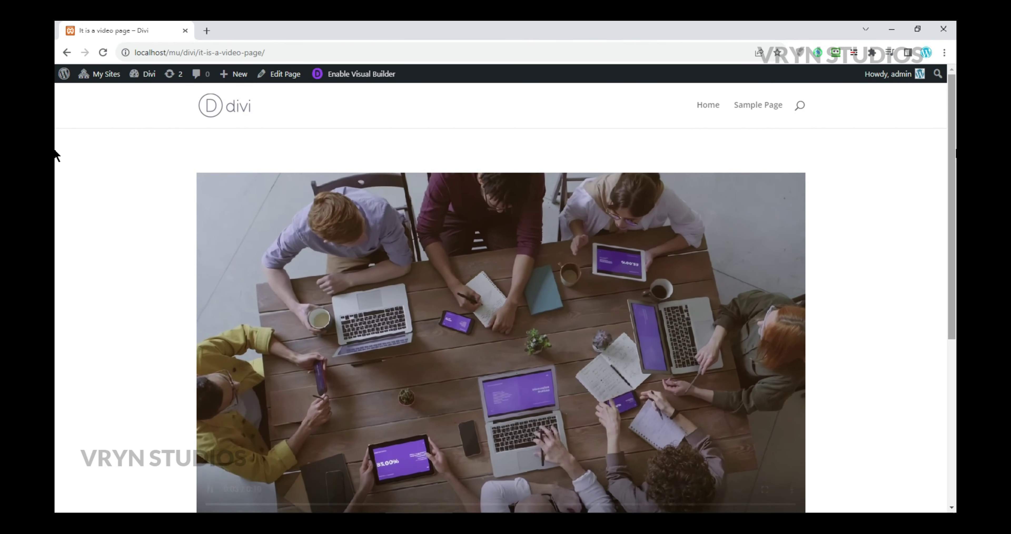
pyautogui.scroll(-1, 56, 174)
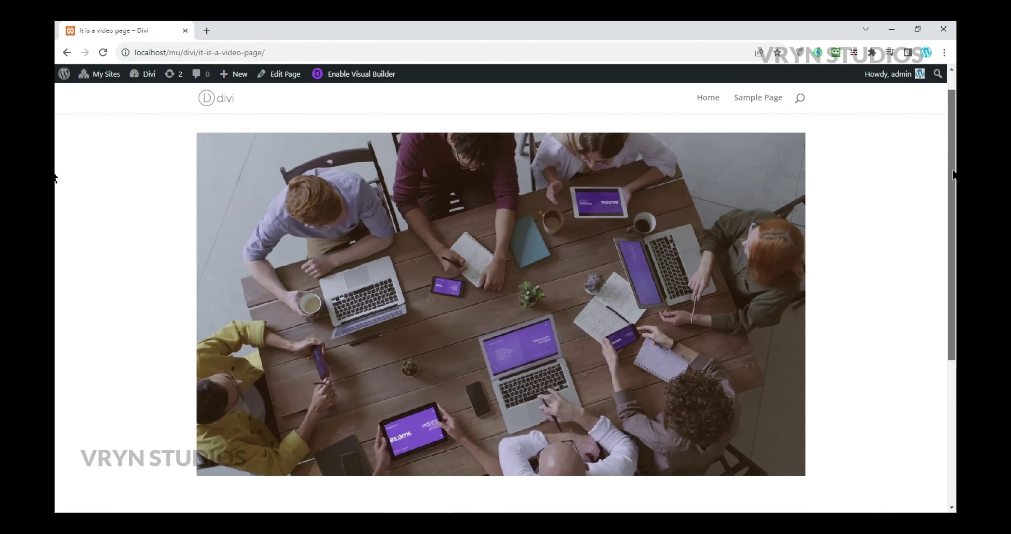